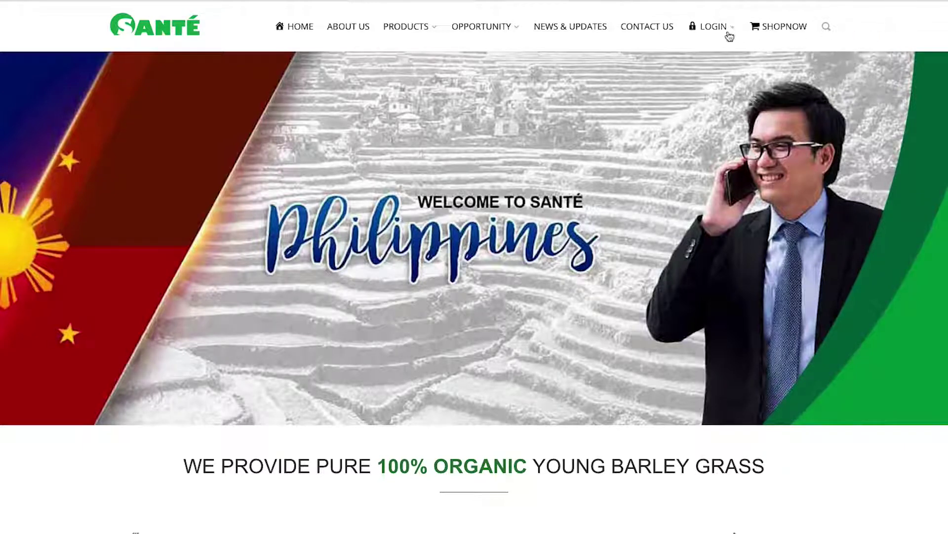
- Open the Register option under the LOGIN menu to start a new member registration
{"action": "mouse_move", "coordinate": [730, 36]}
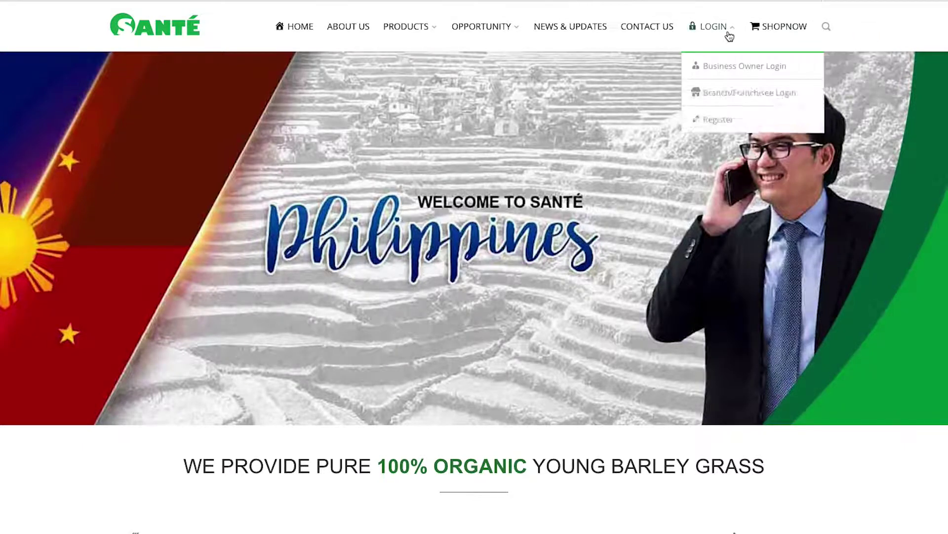
{"action": "left_click", "coordinate": [733, 122]}
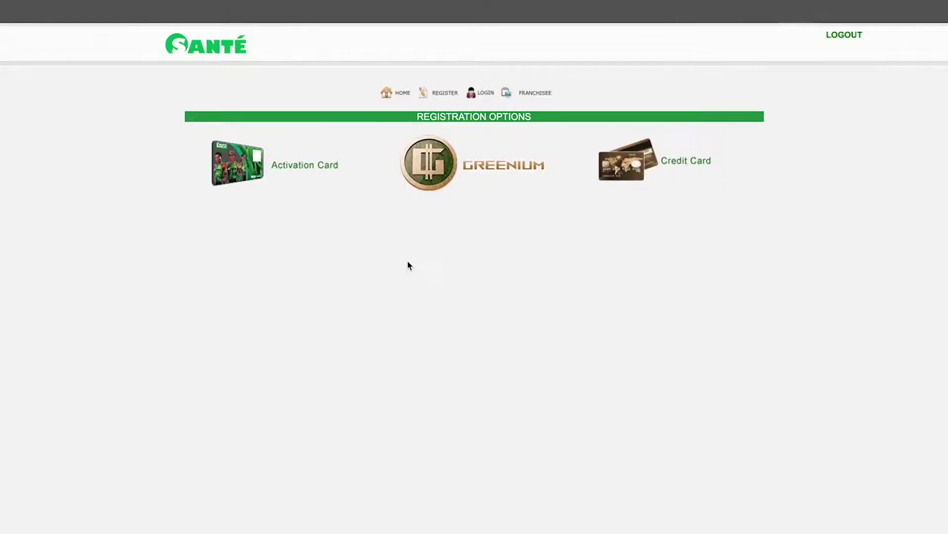
- Choose Activation Card registration, accept the Terms and Conditions, and continue to Member ID
{"action": "left_click", "coordinate": [300, 174]}
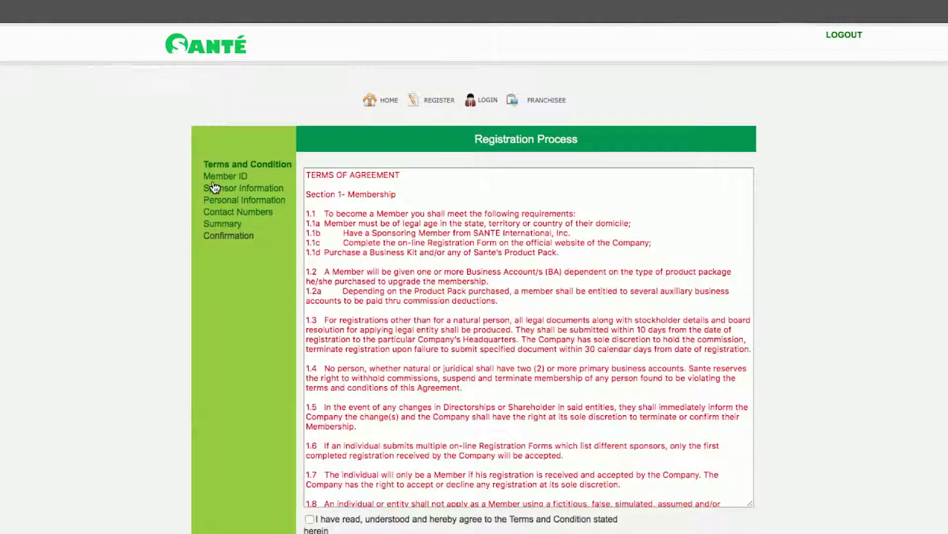
{"action": "scroll", "coordinate": [446, 296], "scroll_direction": "down", "scroll_amount": 20}
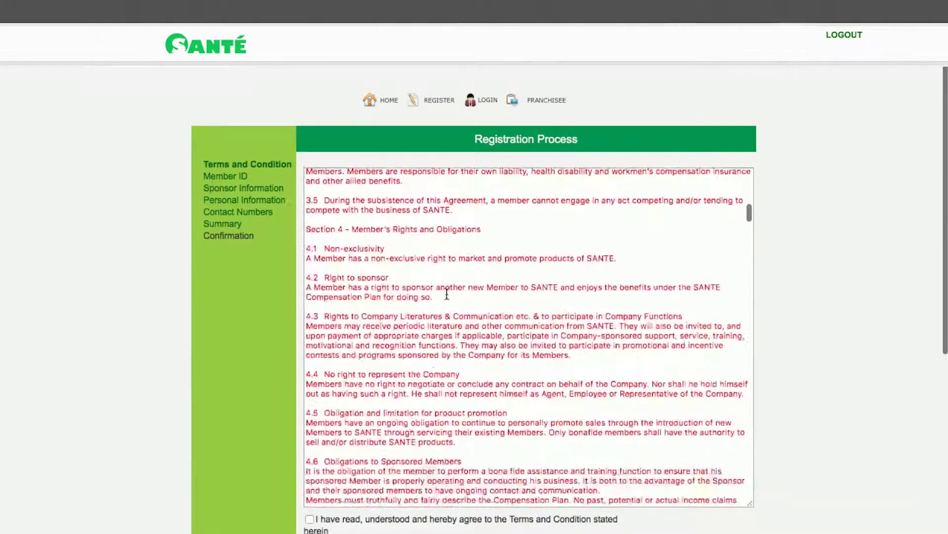
{"action": "scroll", "coordinate": [447, 293], "scroll_direction": "down", "scroll_amount": 20}
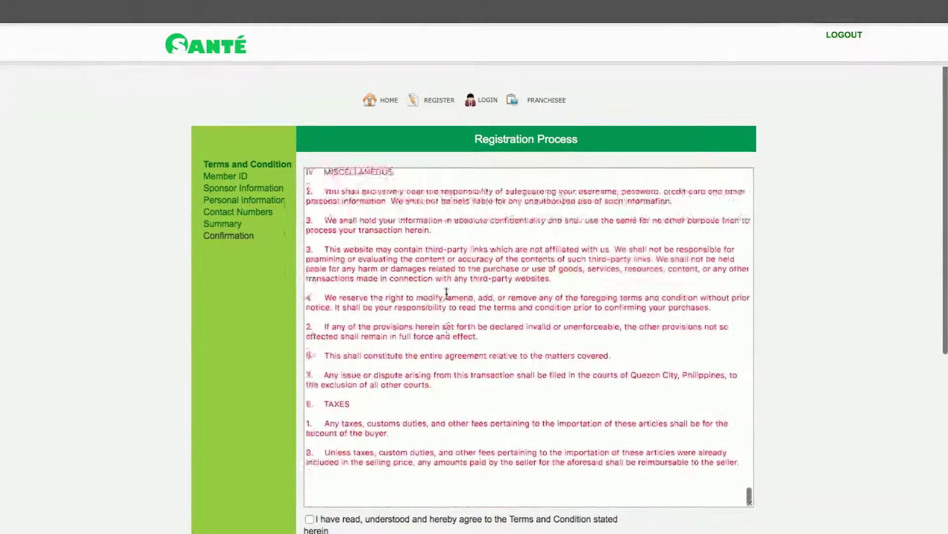
{"action": "left_click", "coordinate": [310, 519]}
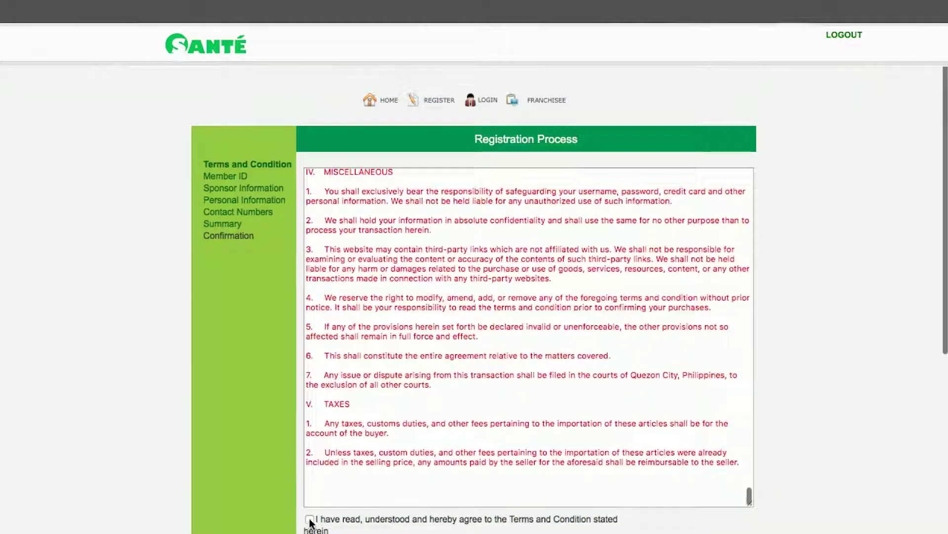
{"action": "scroll", "coordinate": [427, 468], "scroll_direction": "down", "scroll_amount": 5}
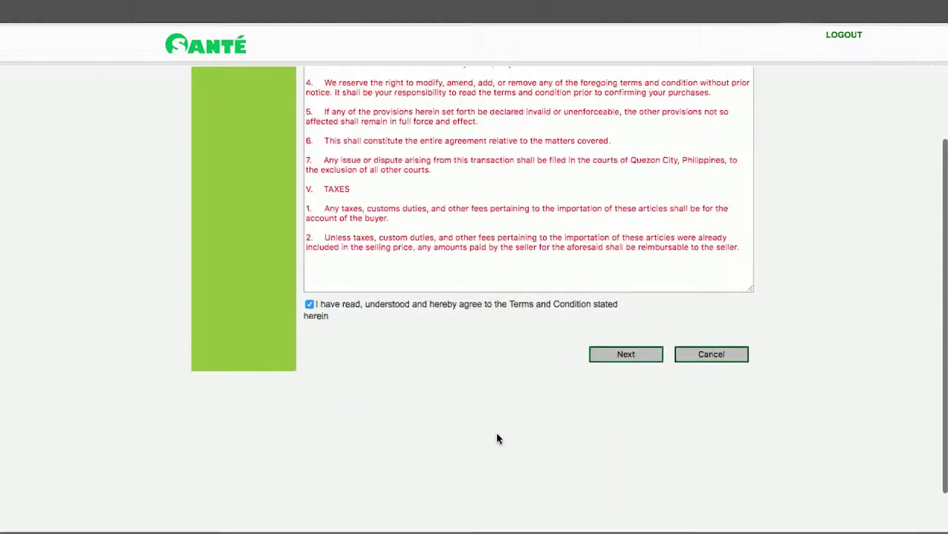
{"action": "left_click", "coordinate": [619, 359]}
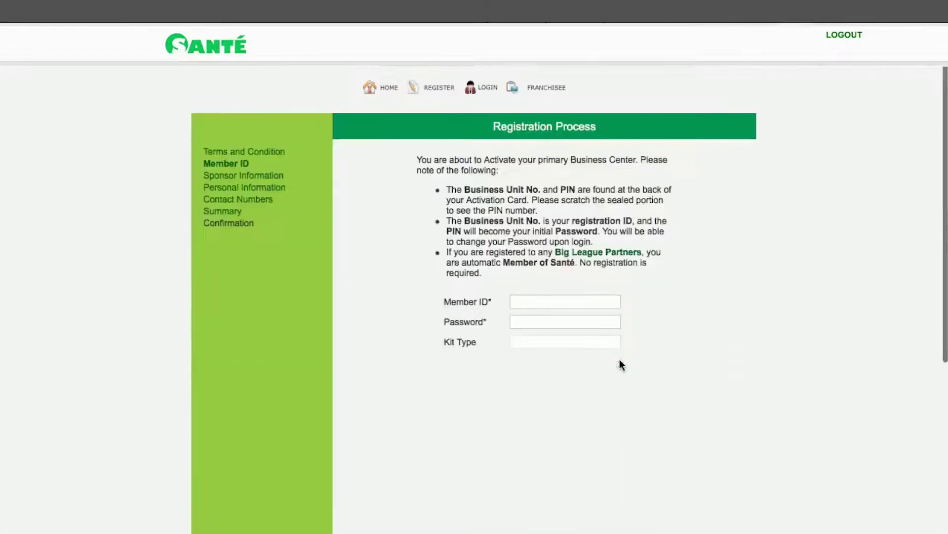
- Fill in the Member ID step, then enter the sponsor's ID and verify it
{"action": "left_click", "coordinate": [565, 302]}
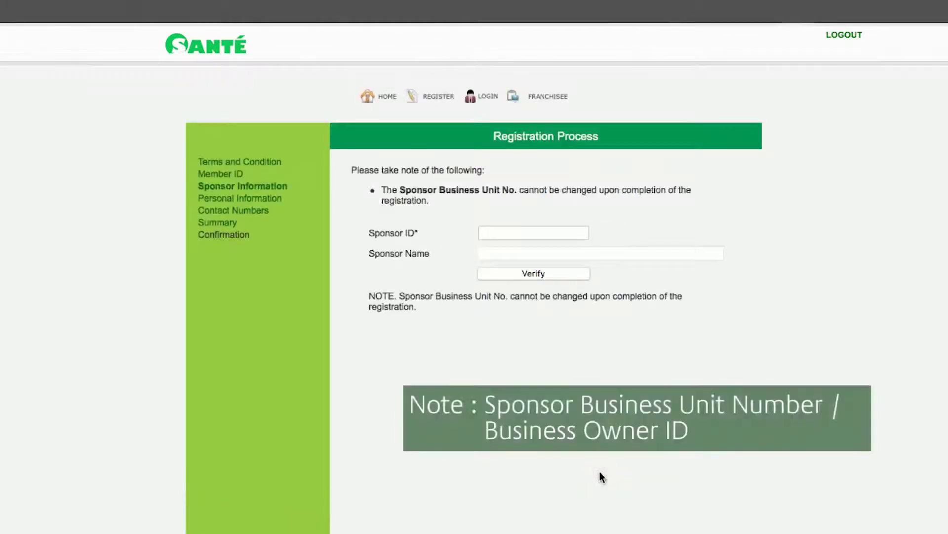
{"action": "left_click", "coordinate": [503, 232]}
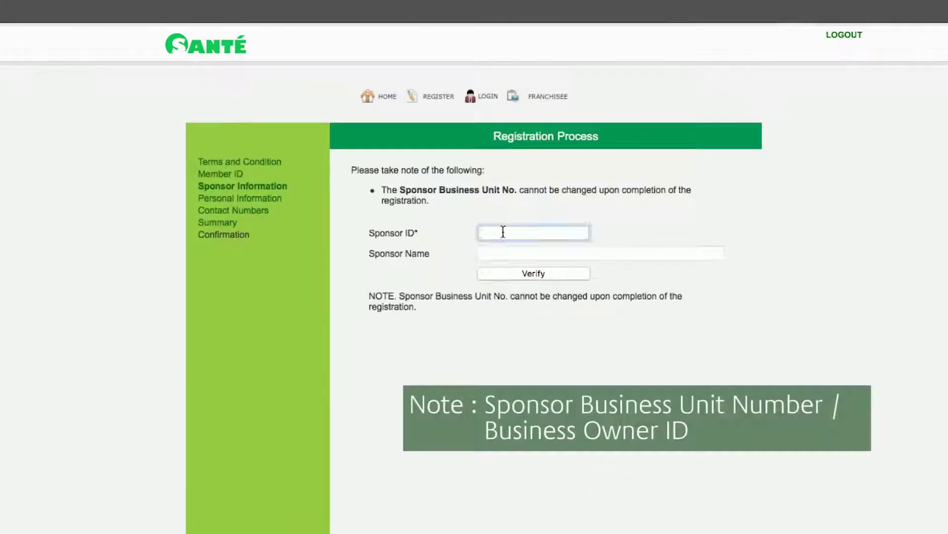
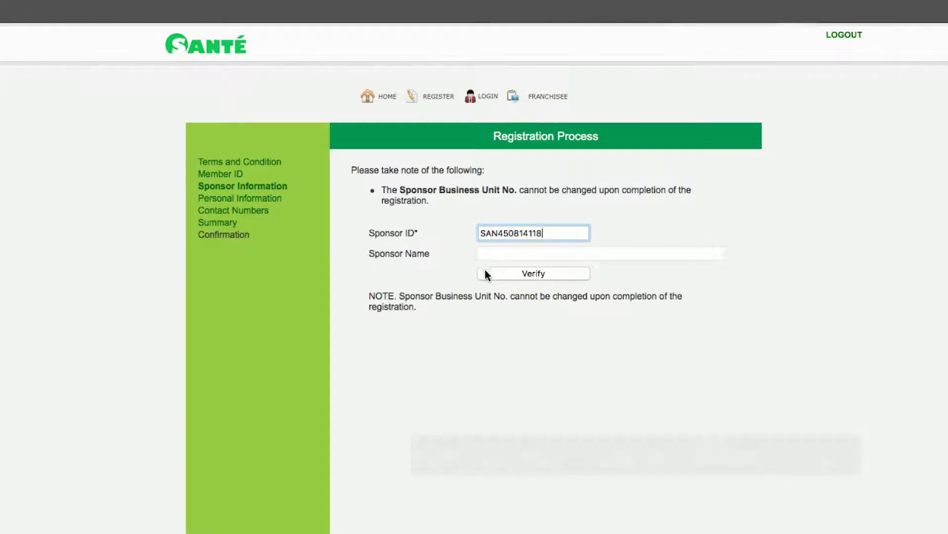
{"action": "left_click", "coordinate": [485, 273]}
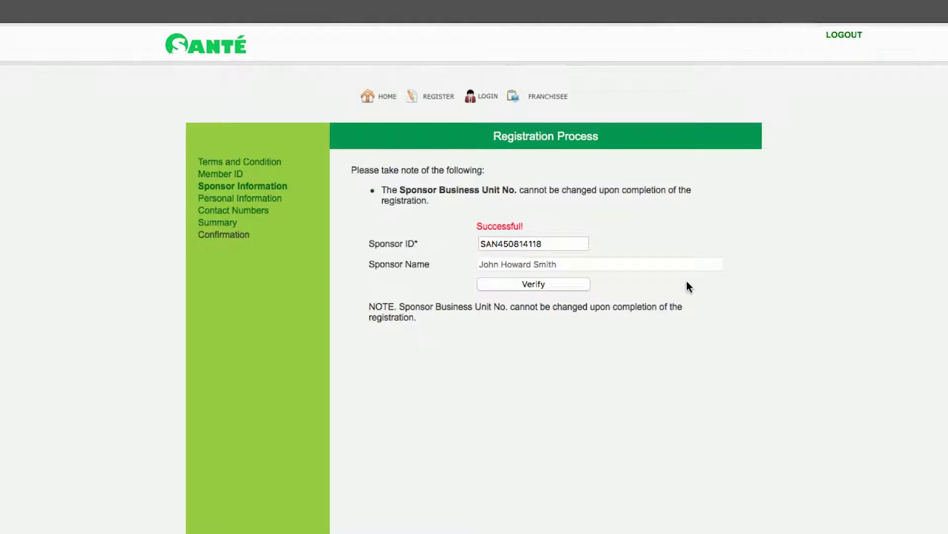
{"action": "scroll", "coordinate": [650, 342], "scroll_direction": "down", "scroll_amount": 3}
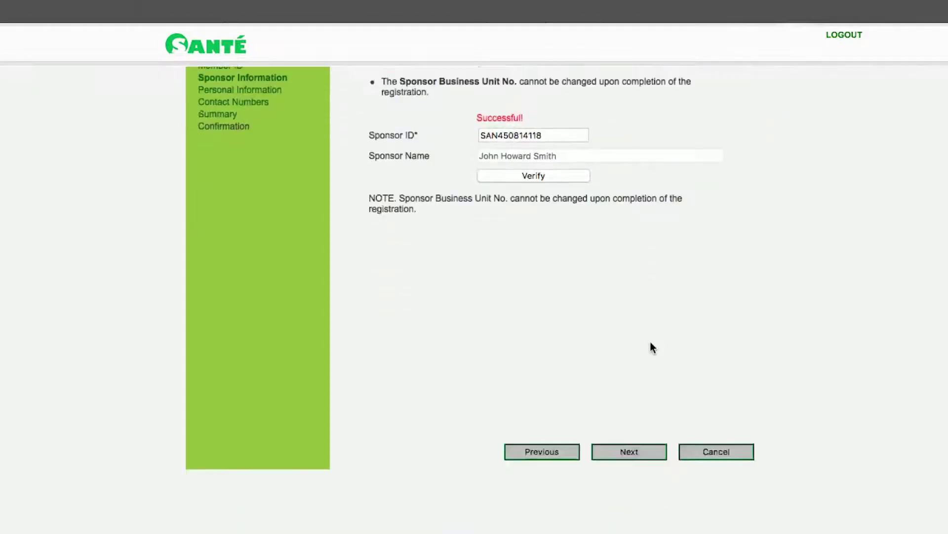
- Fill in the member's names, address and birth dates on Personal Information
{"action": "left_click", "coordinate": [601, 453]}
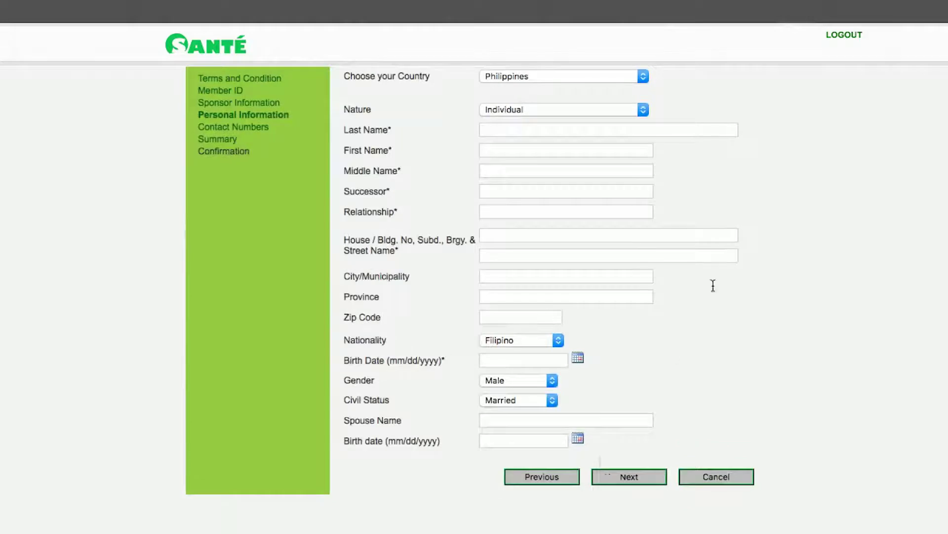
{"action": "scroll", "coordinate": [763, 218], "scroll_direction": "up", "scroll_amount": 1}
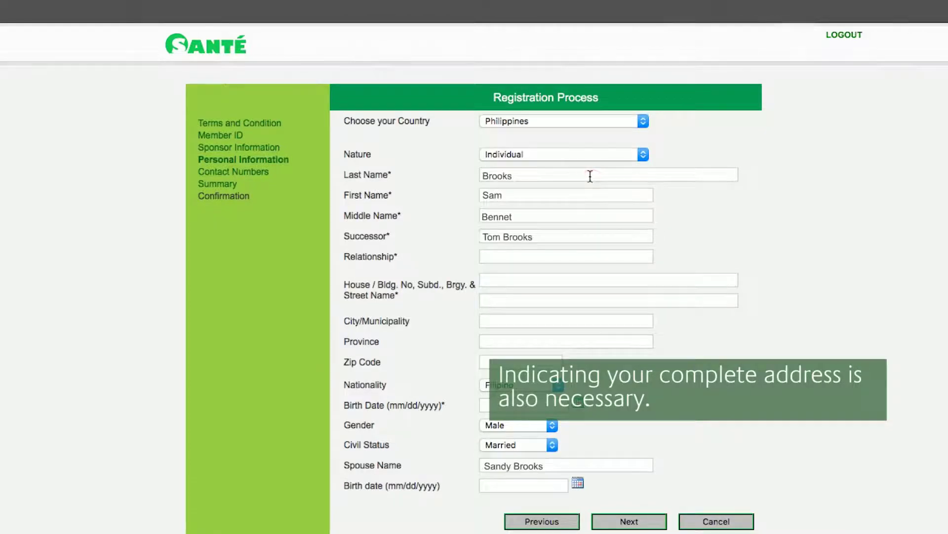
{"action": "left_click", "coordinate": [590, 176]}
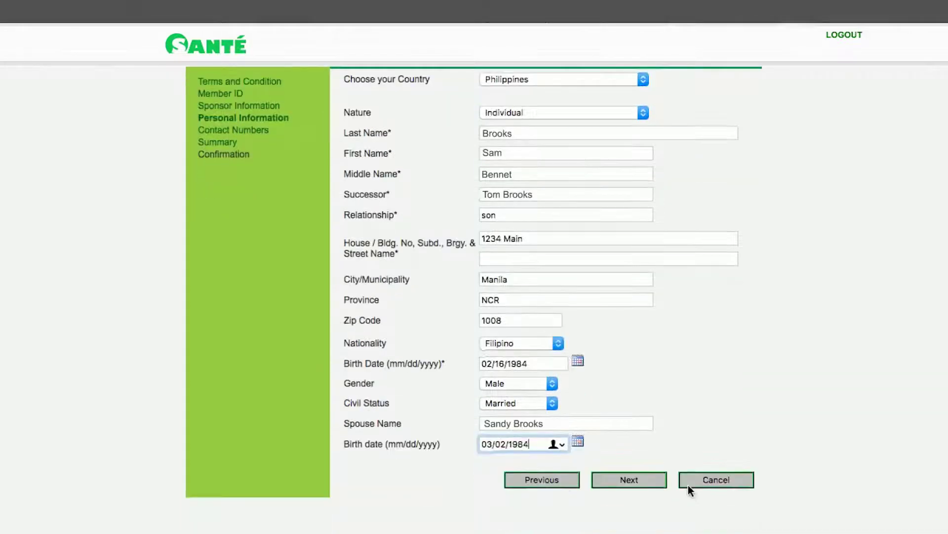
{"action": "scroll", "coordinate": [688, 486], "scroll_direction": "down", "scroll_amount": 2}
{"action": "left_click", "coordinate": [643, 479]}
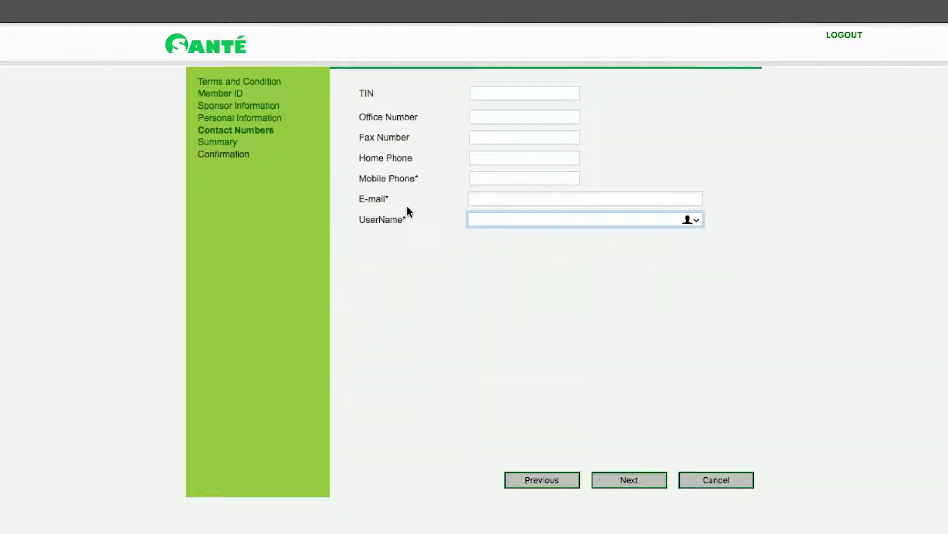
- Enter the mobile phone number, e-mail and username on Contact Numbers
{"action": "left_click", "coordinate": [481, 178]}
{"action": "left_click", "coordinate": [479, 198]}
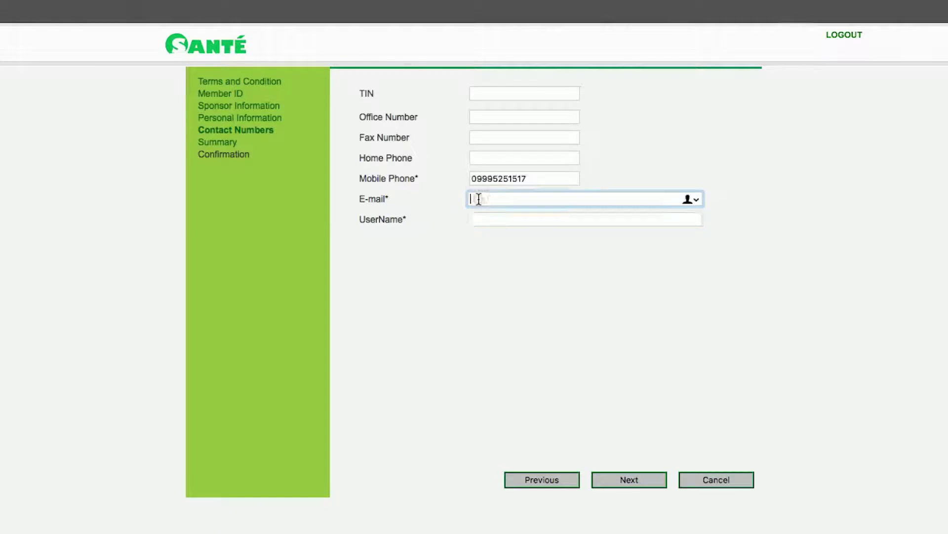
{"action": "key", "text": "Down"}
{"action": "key", "text": "Return"}
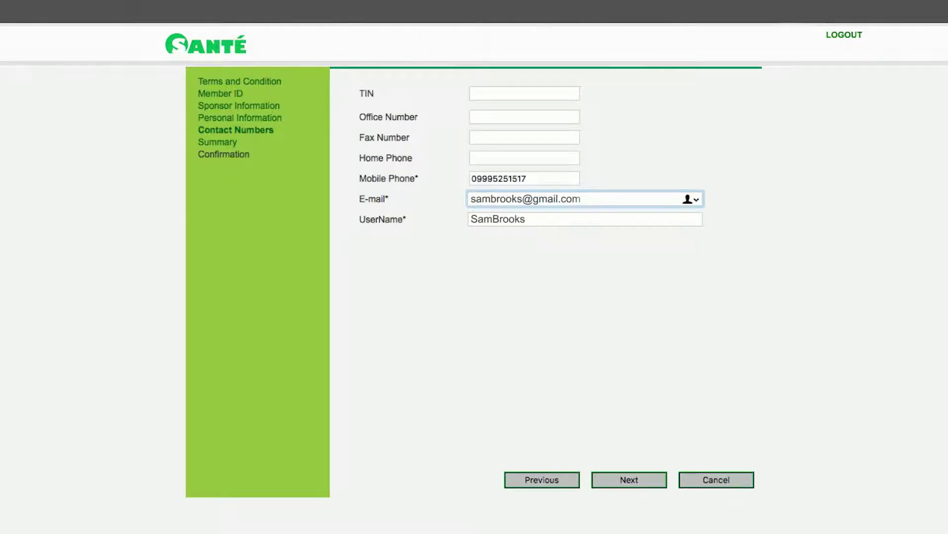
{"action": "scroll", "coordinate": [627, 496], "scroll_direction": "up", "scroll_amount": 1}
{"action": "left_click", "coordinate": [628, 500]}
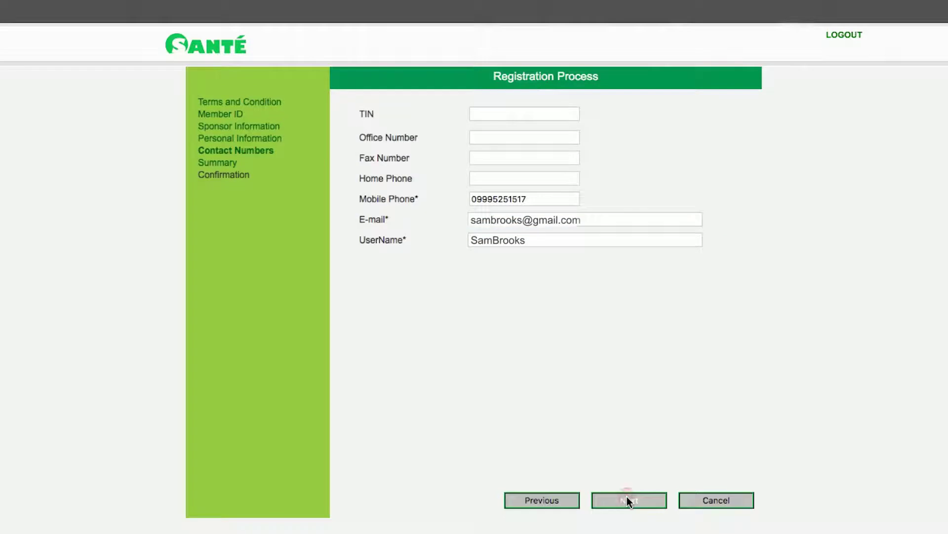
- Review the registration summary and submit it with Finish
{"action": "scroll", "coordinate": [627, 469], "scroll_direction": "down", "scroll_amount": 2}
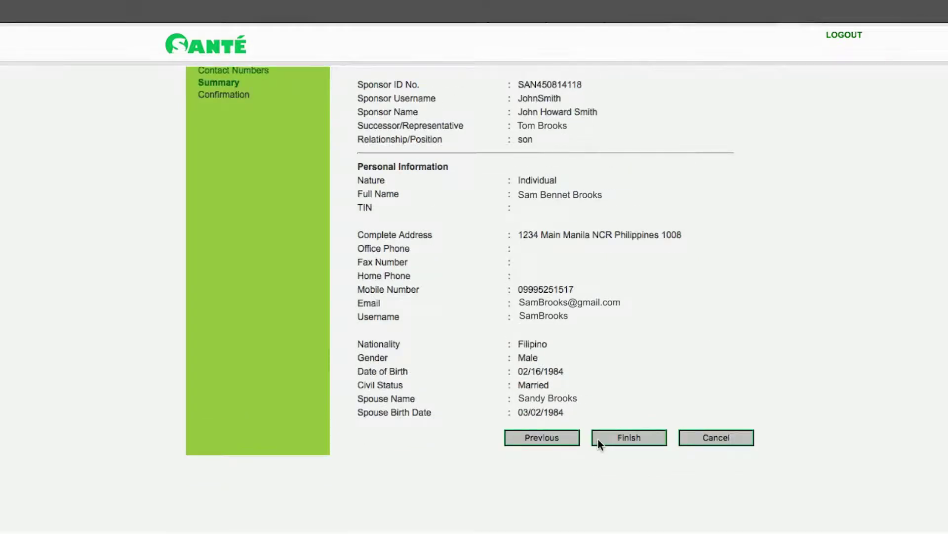
{"action": "left_click", "coordinate": [598, 440]}
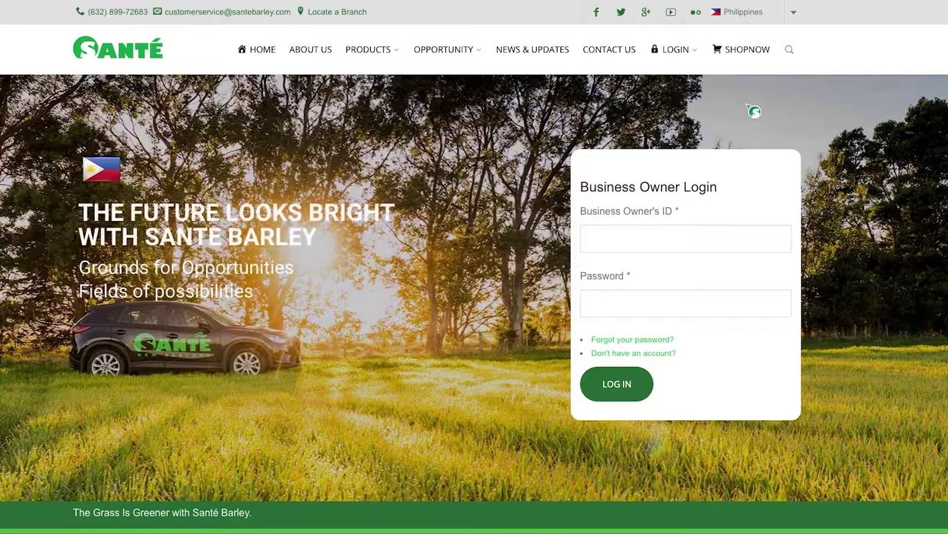
- Log in with the new member's username and account password
{"action": "left_click", "coordinate": [729, 238]}
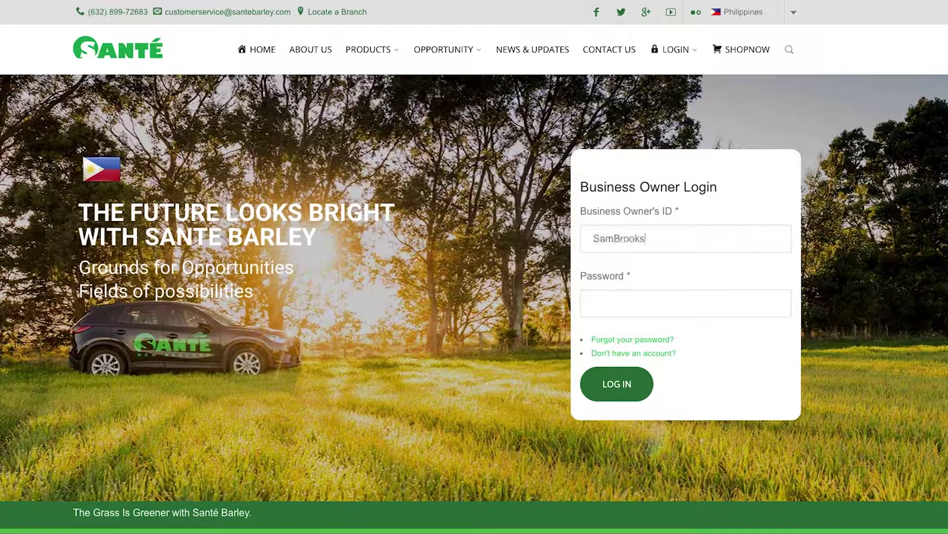
{"action": "left_click", "coordinate": [717, 293]}
{"action": "type", "text": "••••••••••"}
{"action": "left_click", "coordinate": [587, 395]}
- Agree to the terms and conditions and continue to the member home dashboard
{"action": "scroll", "coordinate": [453, 317], "scroll_direction": "down", "scroll_amount": 8}
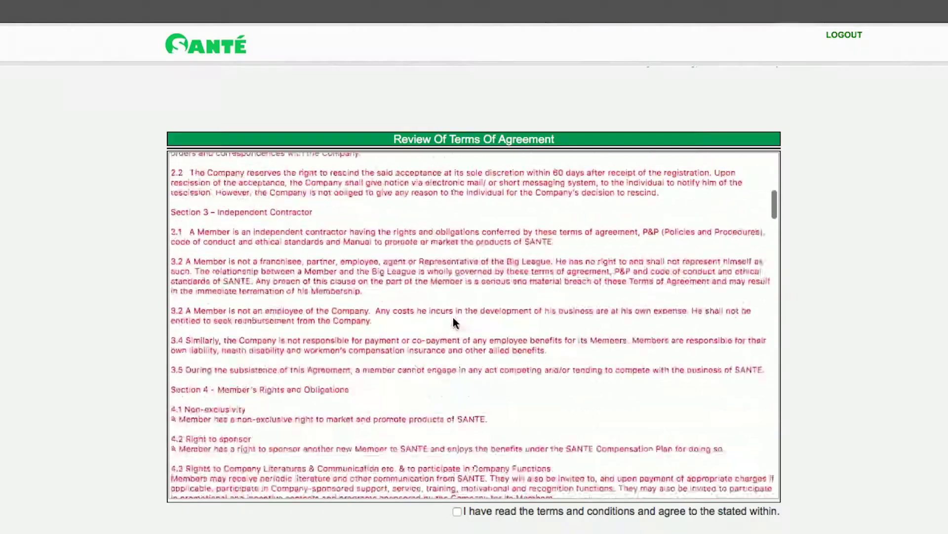
{"action": "scroll", "coordinate": [453, 320], "scroll_direction": "down", "scroll_amount": 15}
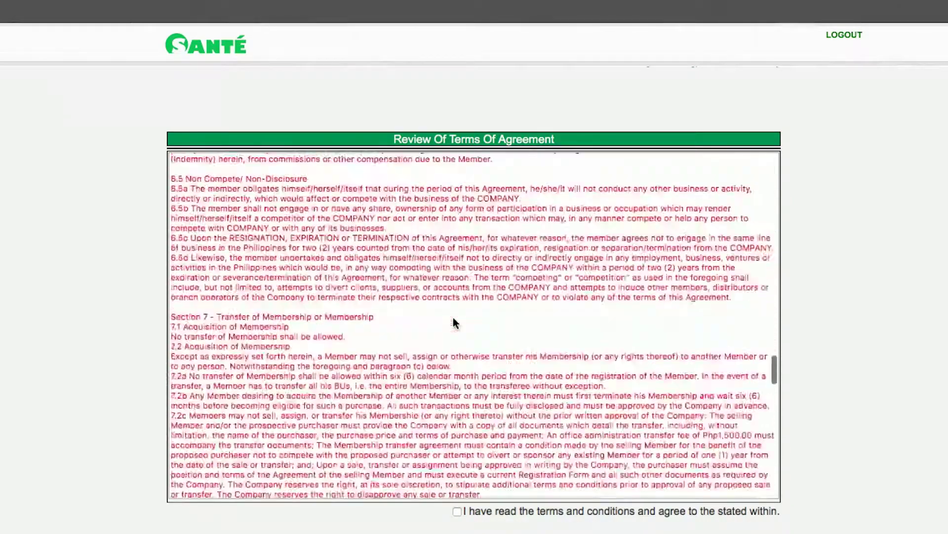
{"action": "scroll", "coordinate": [456, 322], "scroll_direction": "down", "scroll_amount": 15}
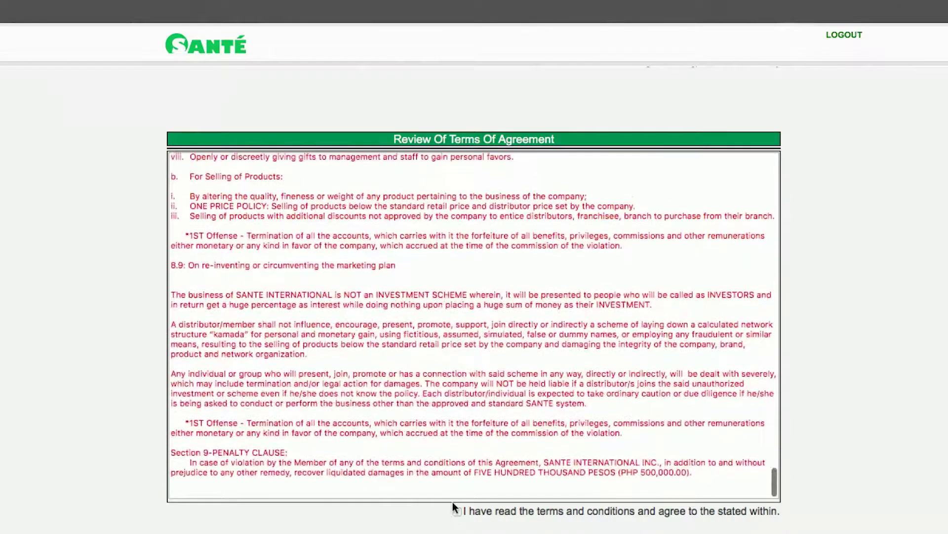
{"action": "left_click", "coordinate": [456, 511]}
{"action": "left_click", "coordinate": [454, 510]}
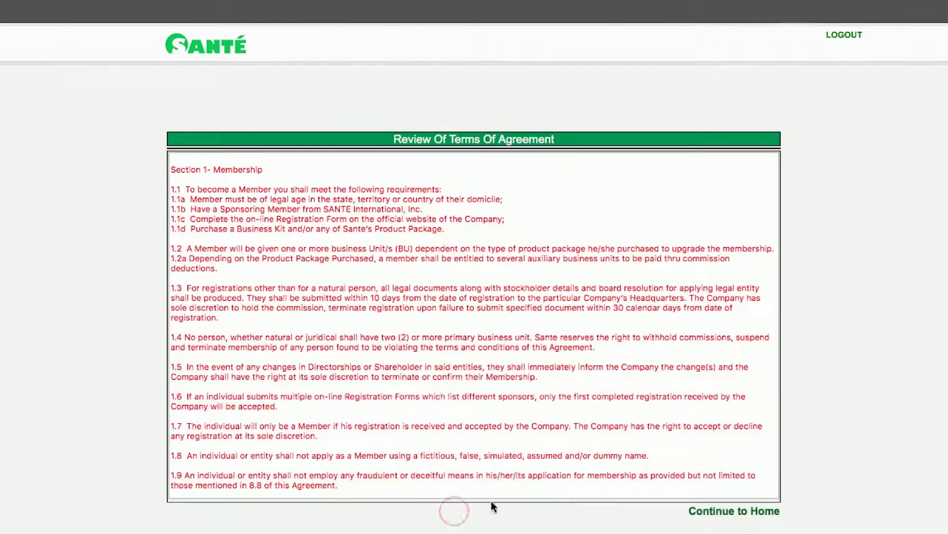
{"action": "scroll", "coordinate": [656, 450], "scroll_direction": "down", "scroll_amount": 5}
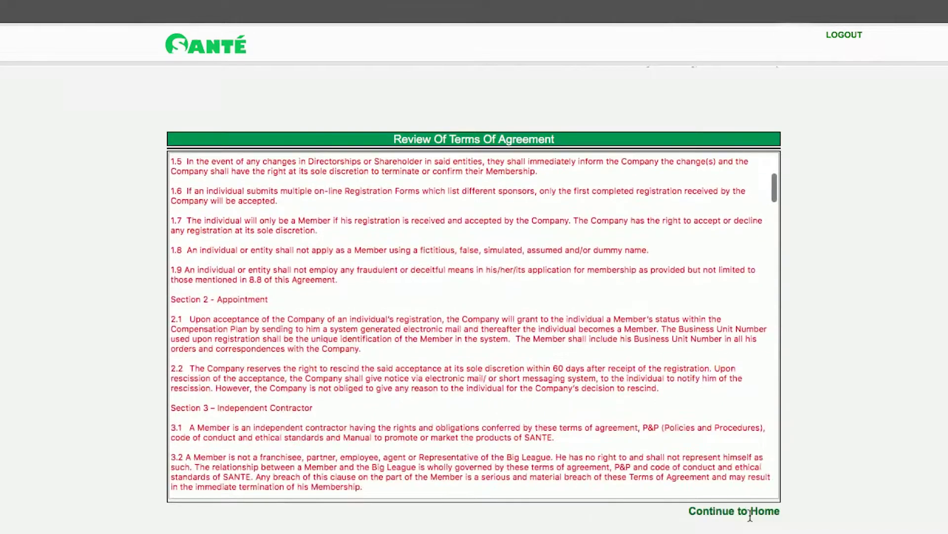
{"action": "left_click", "coordinate": [750, 513]}
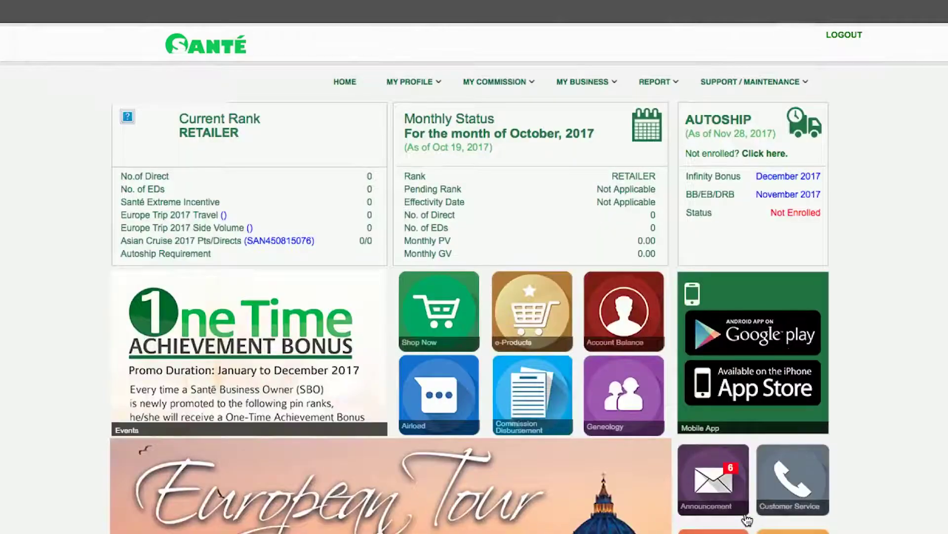
- Under MY PROFILE > Direct Enrollees, choose Activation Card for the business kit upgrade
{"action": "left_click", "coordinate": [408, 90]}
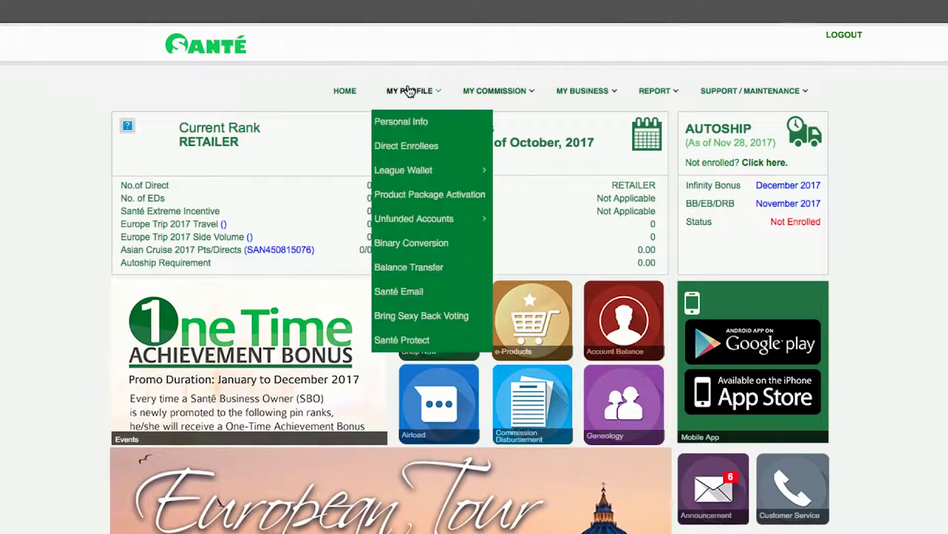
{"action": "left_click", "coordinate": [425, 145]}
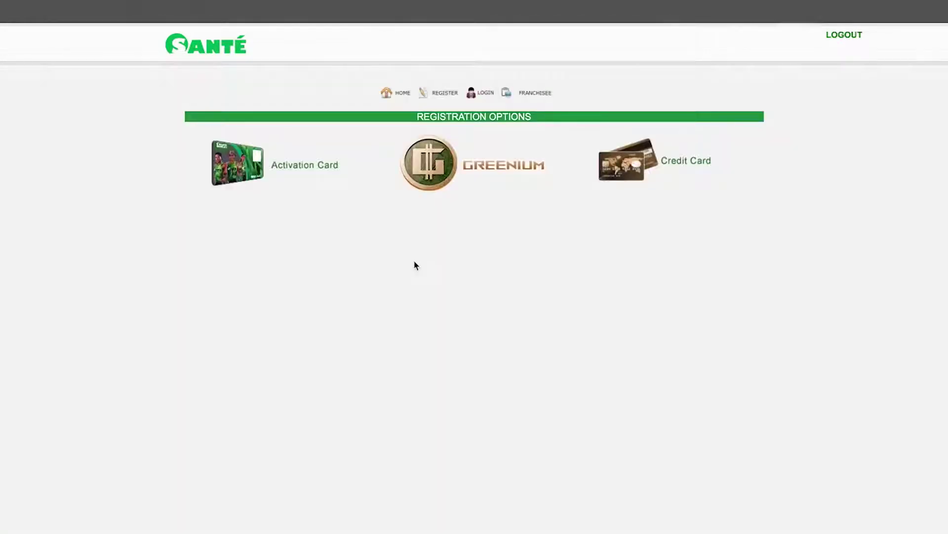
{"action": "left_click", "coordinate": [301, 173]}
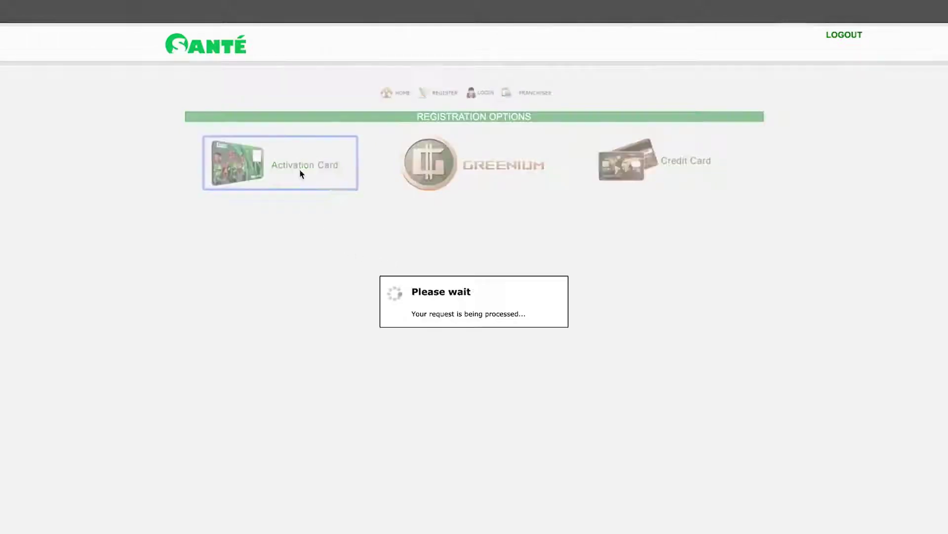
{"action": "left_click", "coordinate": [497, 235]}
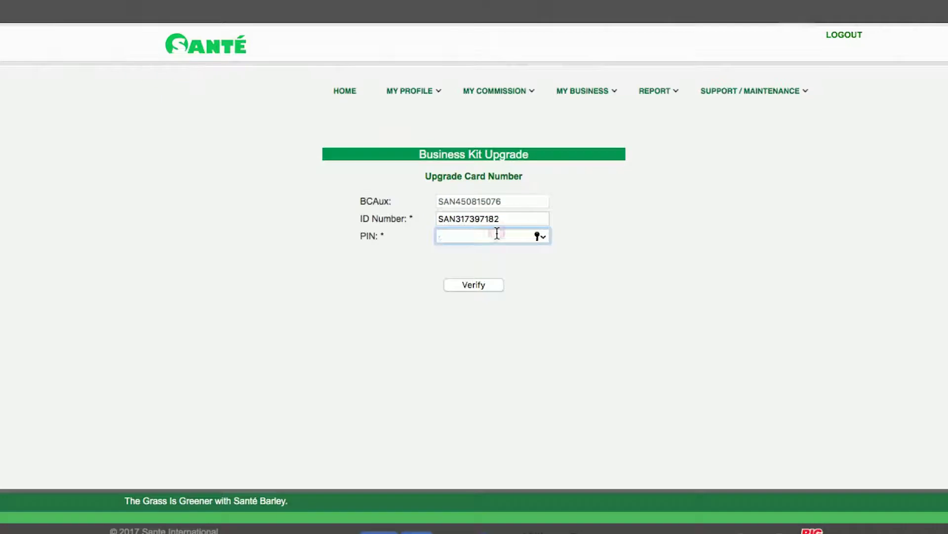
- Verify the activation card PIN and the sponsor's placement ID
{"action": "type", "text": "••••"}
{"action": "left_click", "coordinate": [455, 284]}
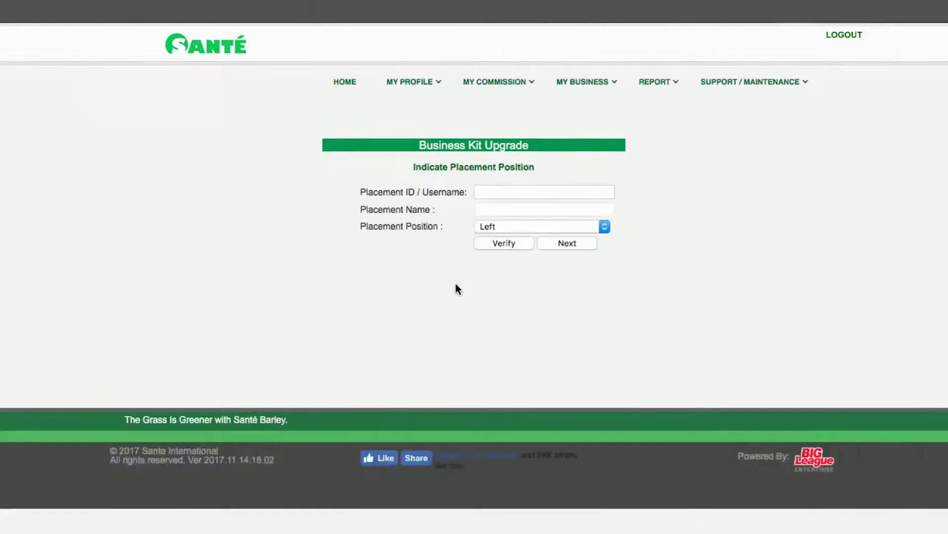
{"action": "left_click", "coordinate": [515, 200]}
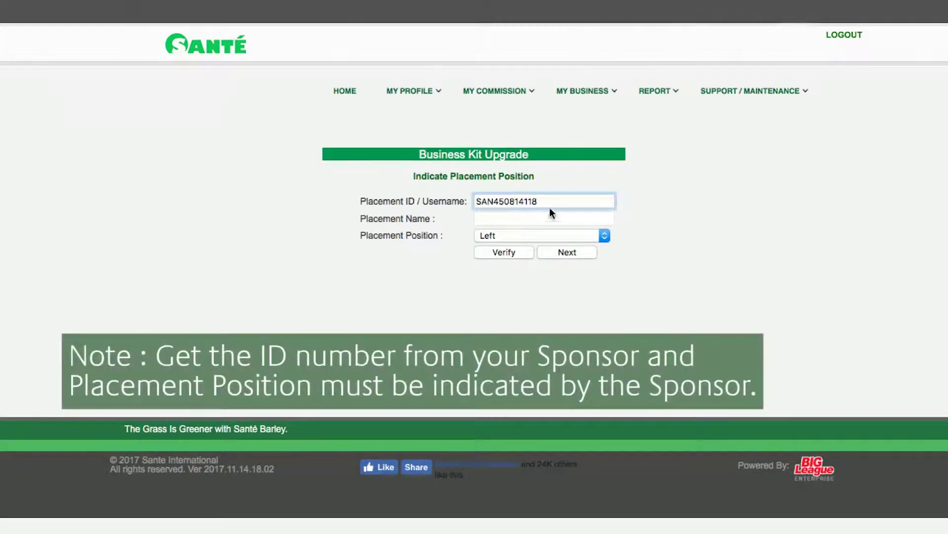
{"action": "left_click", "coordinate": [509, 252]}
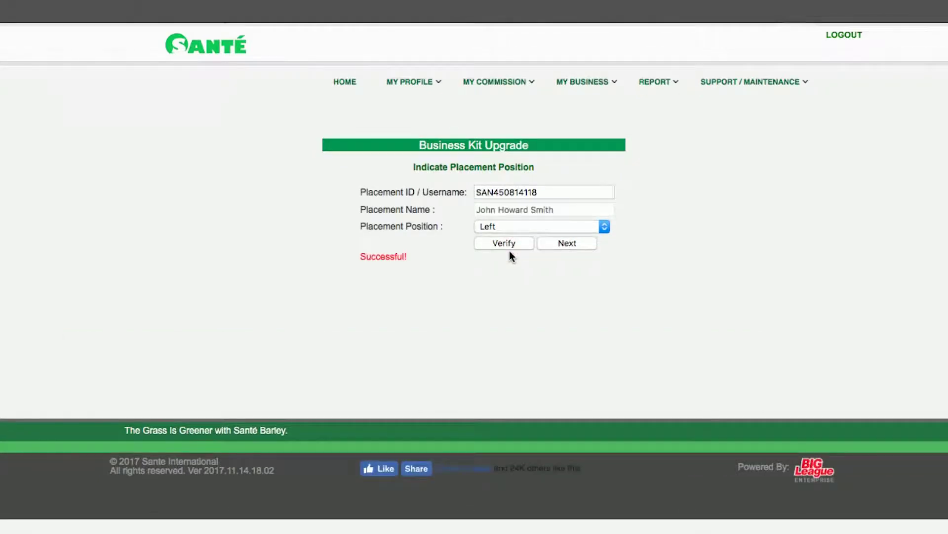
- Review the upgrade request and process the business kit upgrade
{"action": "scroll", "coordinate": [510, 251], "scroll_direction": "up", "scroll_amount": 1}
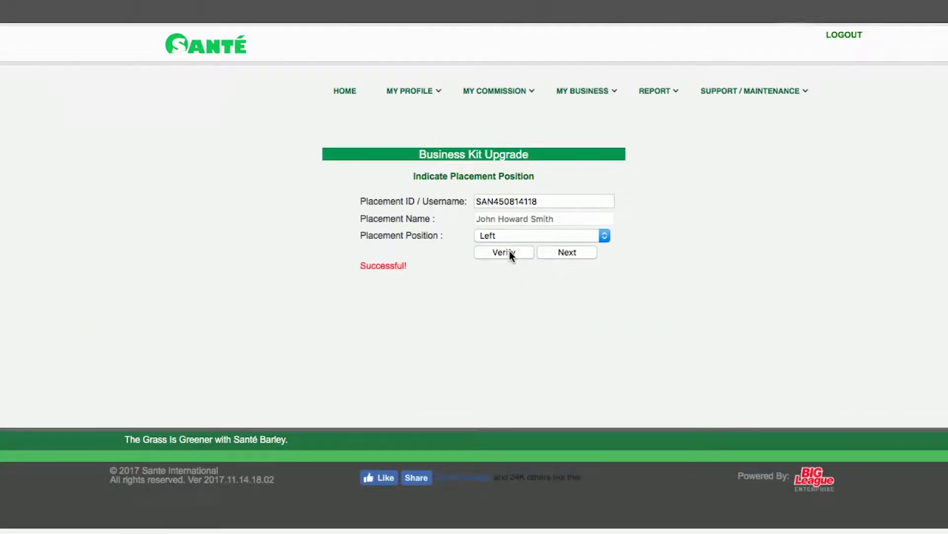
{"action": "left_click", "coordinate": [580, 253]}
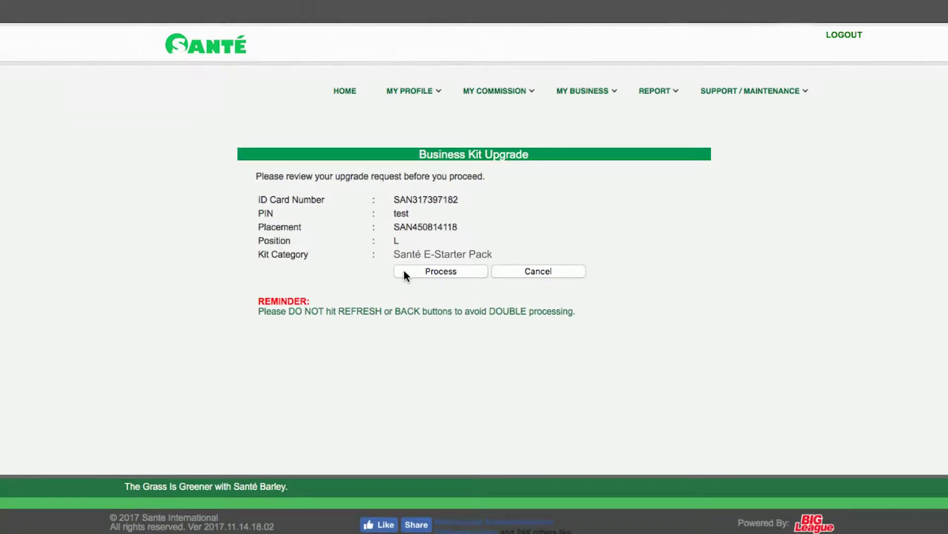
{"action": "left_click", "coordinate": [404, 271]}
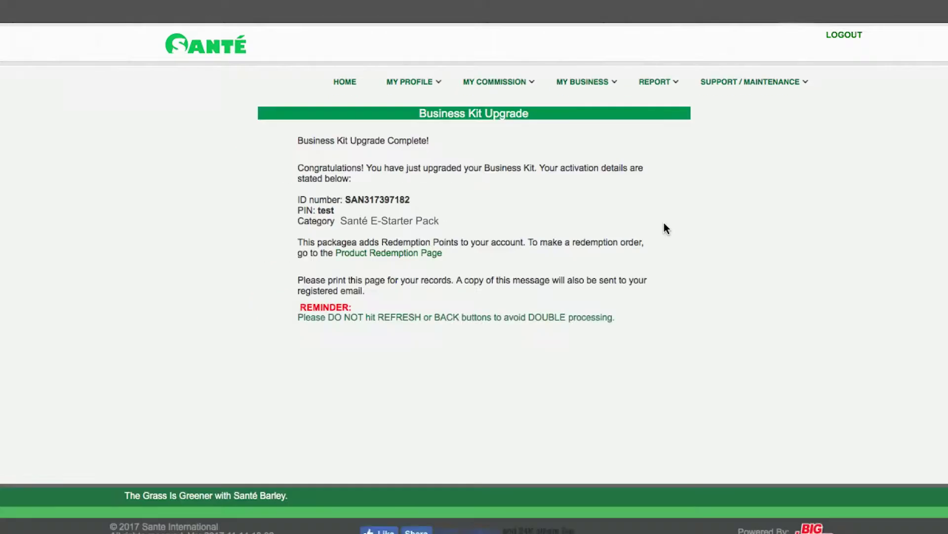
- Capture a screenshot of the Business Kit Upgrade Complete confirmation details
{"action": "left_click_drag", "start_coordinate": [196, 132], "coordinate": [748, 408]}
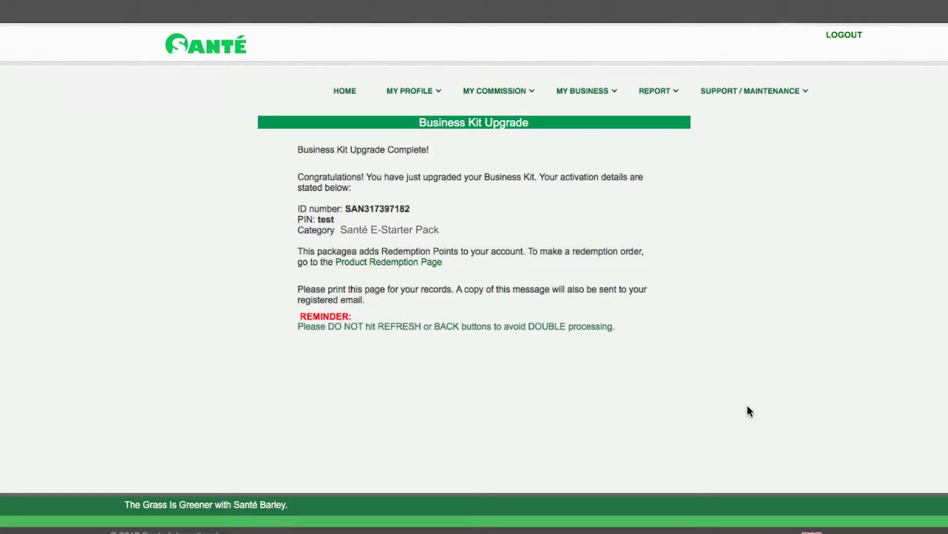